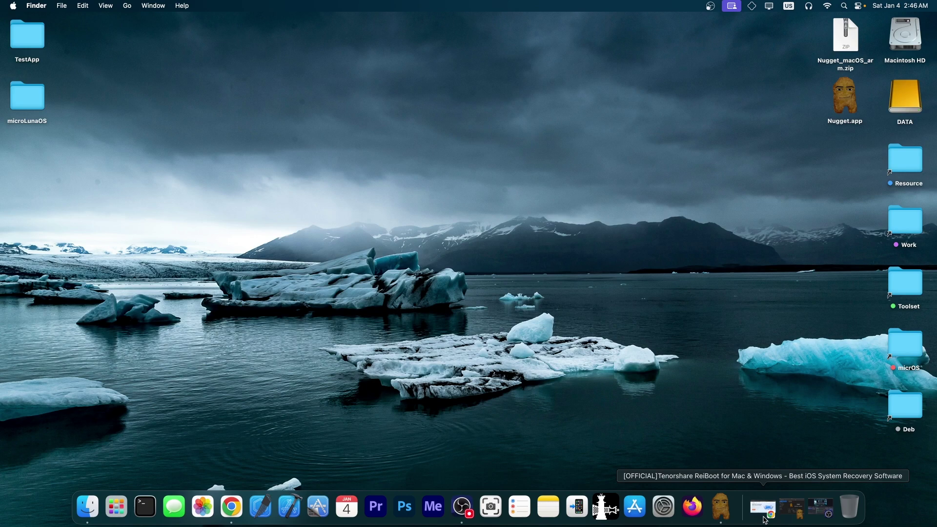
# - Restore the Chrome window and scroll through the Tenorshare ReiBoot product page
pyautogui.click(763, 509)
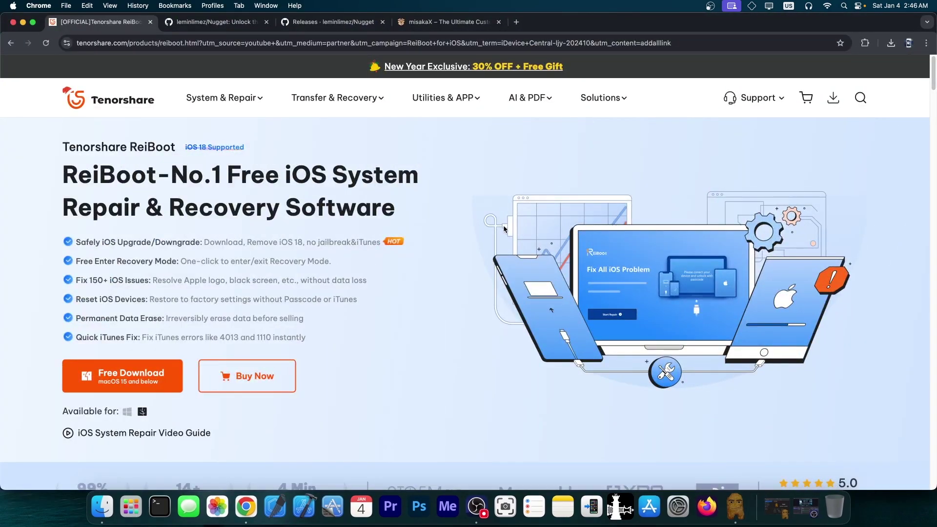
pyautogui.scroll(-3, 473, 214)
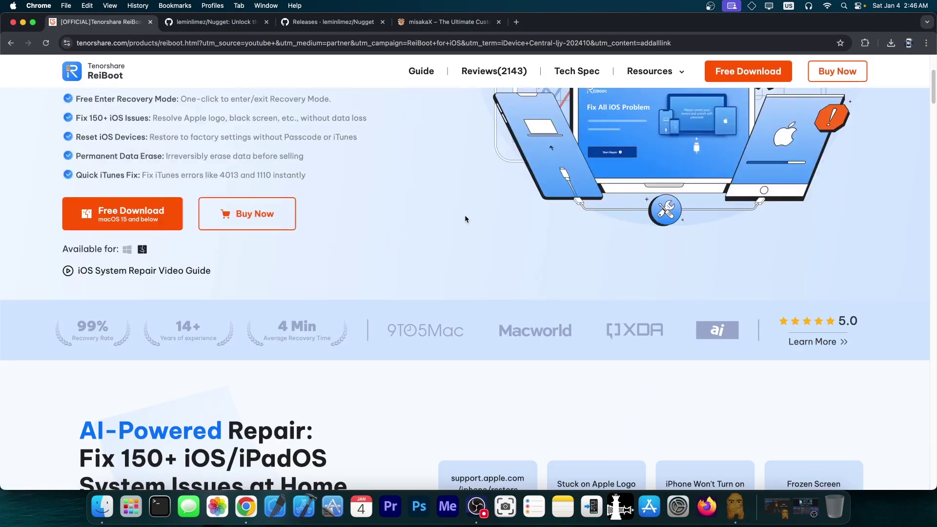
pyautogui.scroll(3, 465, 215)
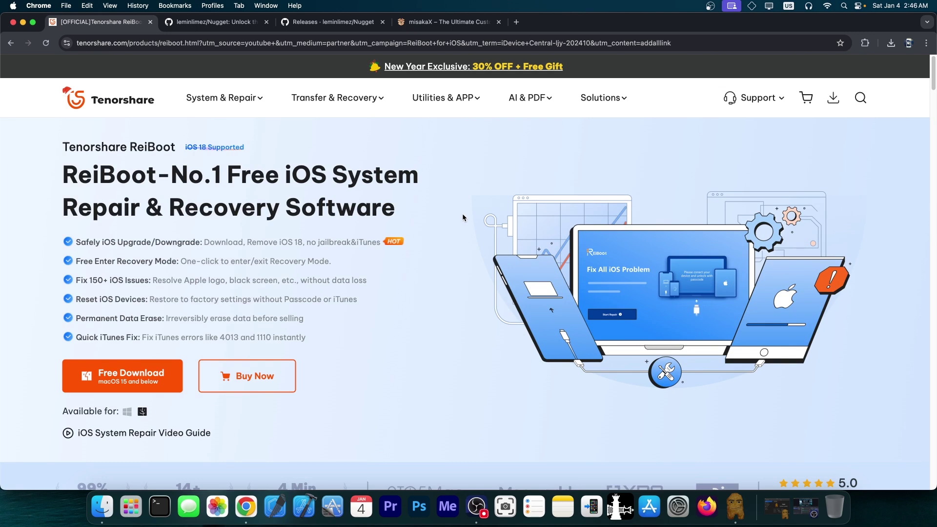
pyautogui.scroll(-3, 480, 218)
pyautogui.scroll(-3, 479, 217)
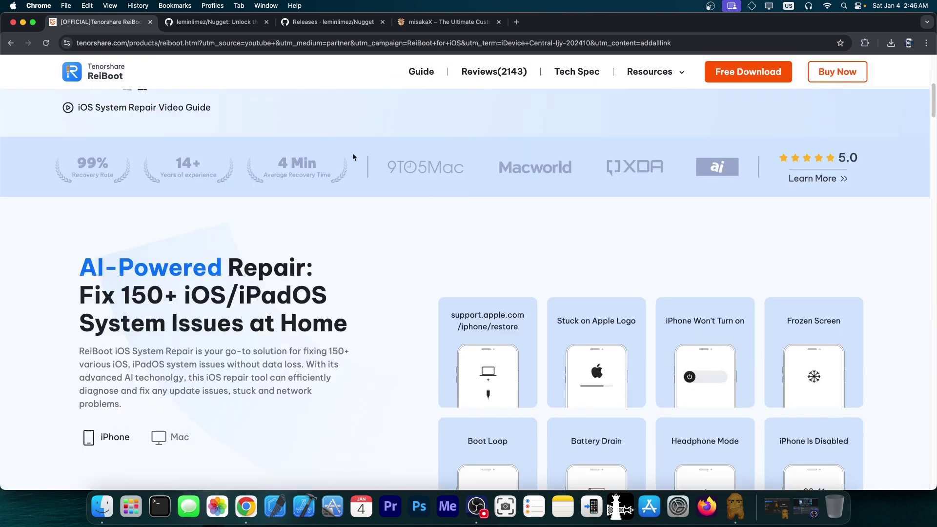
pyautogui.scroll(6, 352, 153)
# - Close the Tenorshare ReiBoot tab to return to the Nugget GitHub repository
pyautogui.click(150, 22)
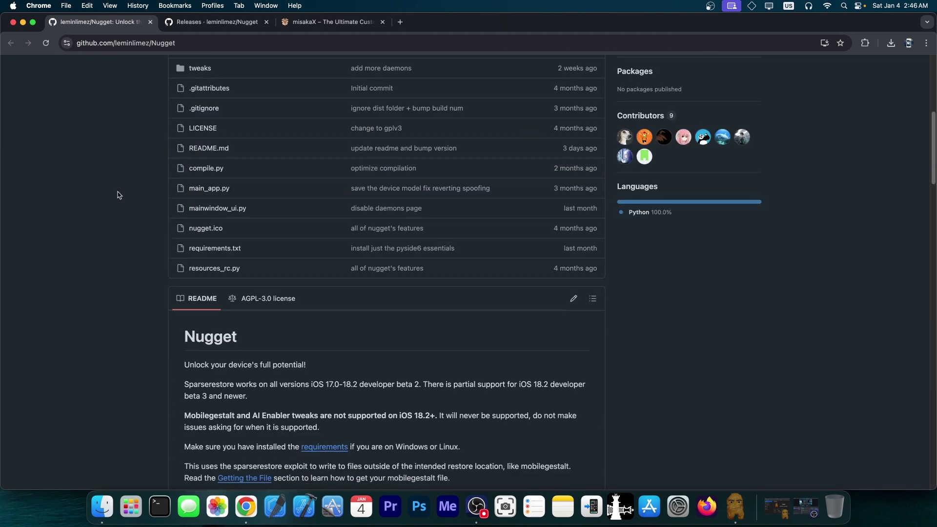
pyautogui.scroll(-5, 119, 195)
pyautogui.scroll(1, 119, 195)
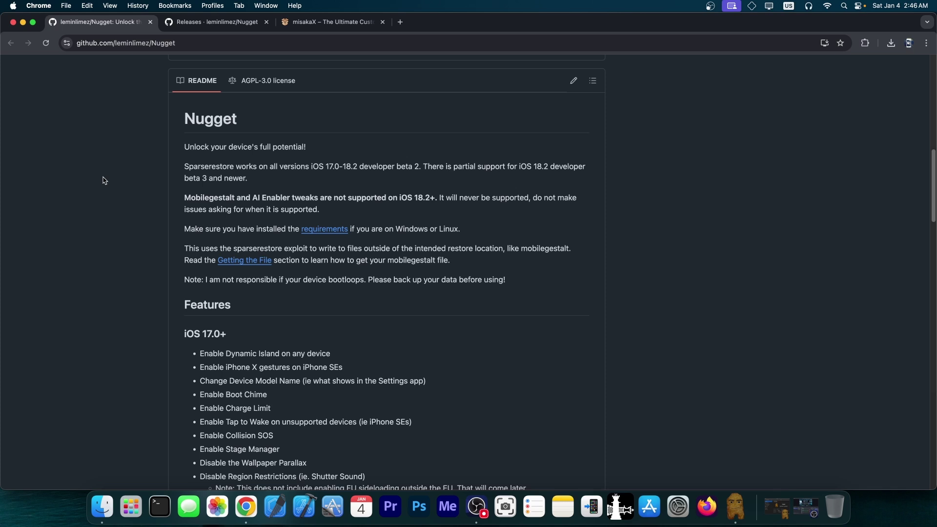
# - Read through the Nugget README Features list, then go to the Releases page
pyautogui.scroll(-2, 104, 180)
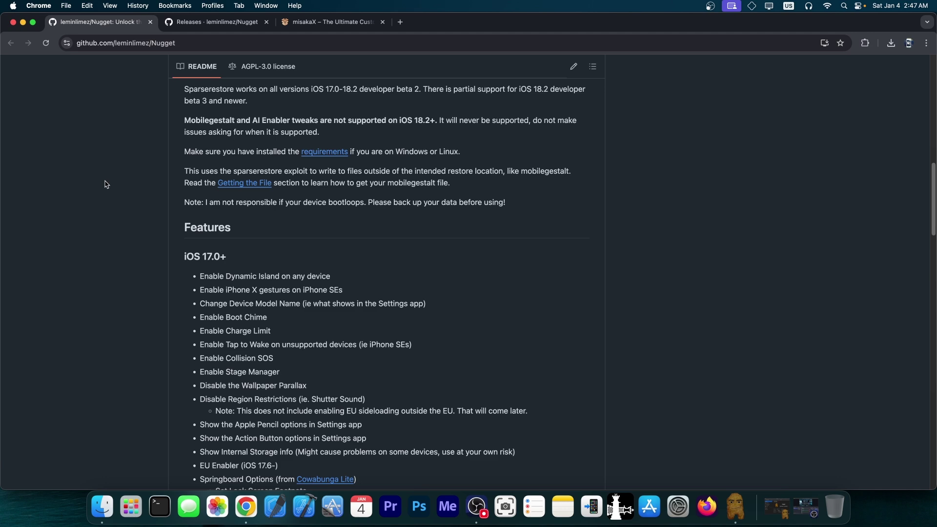
pyautogui.scroll(-3, 106, 184)
pyautogui.scroll(-1, 106, 184)
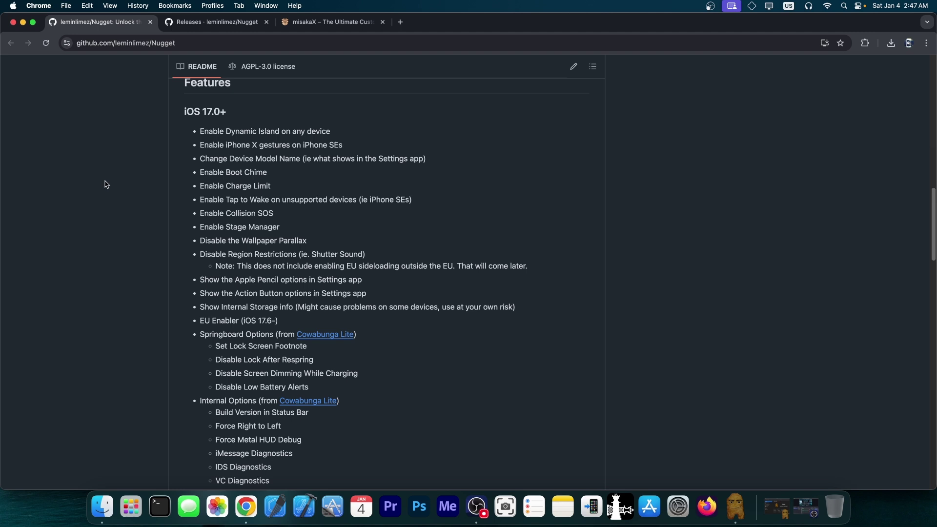
pyautogui.scroll(-8, 106, 185)
pyautogui.scroll(1, 106, 183)
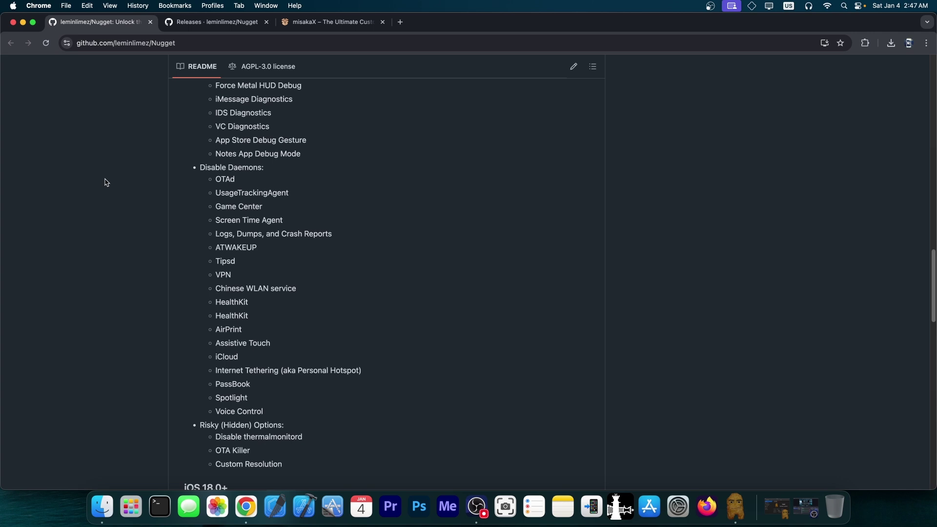
pyautogui.scroll(-7, 106, 182)
pyautogui.scroll(10, 189, 175)
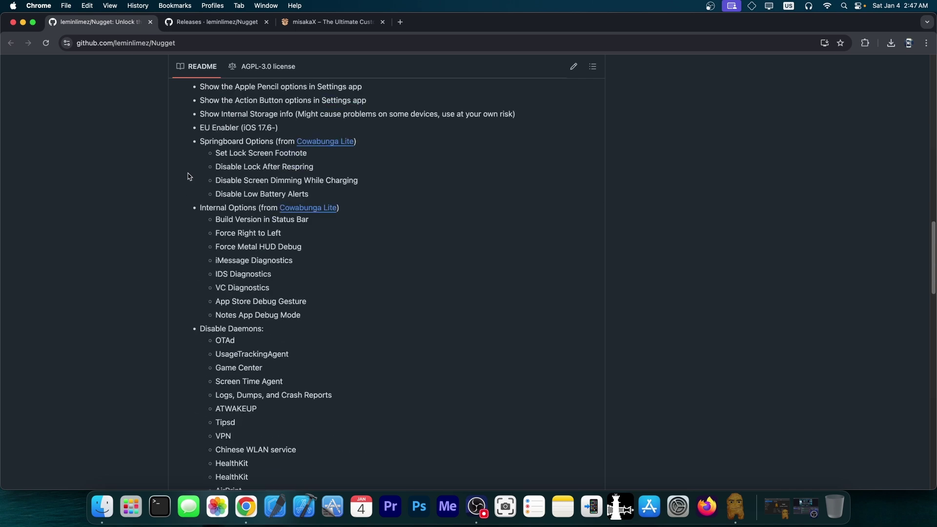
pyautogui.scroll(15, 189, 175)
pyautogui.click(217, 22)
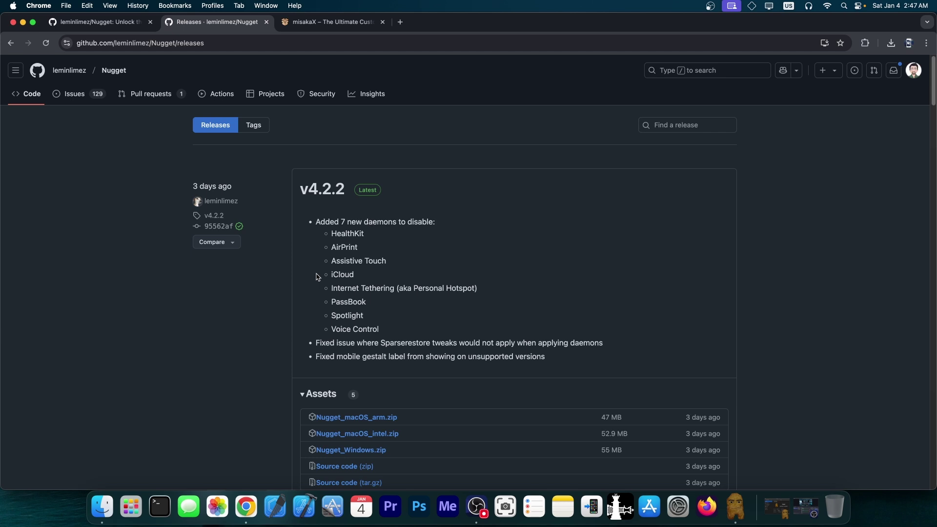
# - Scroll the v4.2.2 release down to its Assets, then minimise Chrome to show the desktop
pyautogui.scroll(-5, 318, 277)
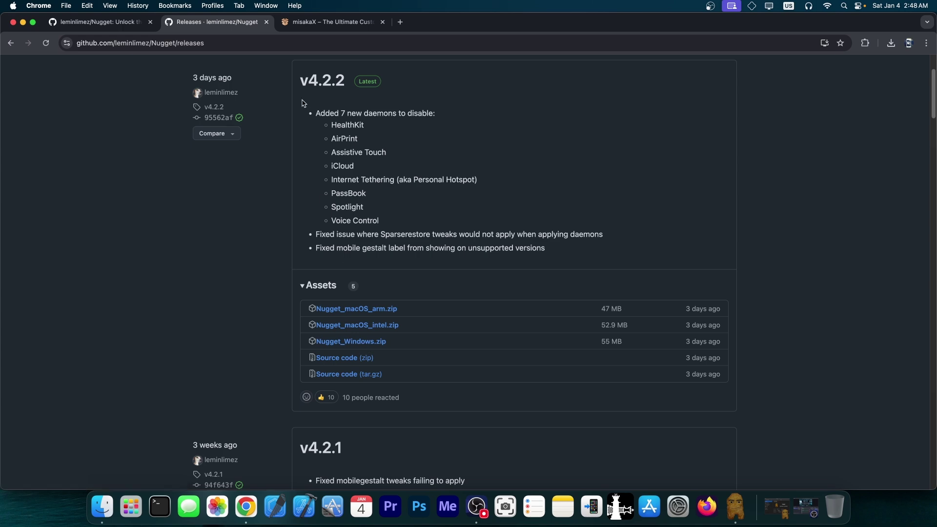
pyautogui.click(23, 22)
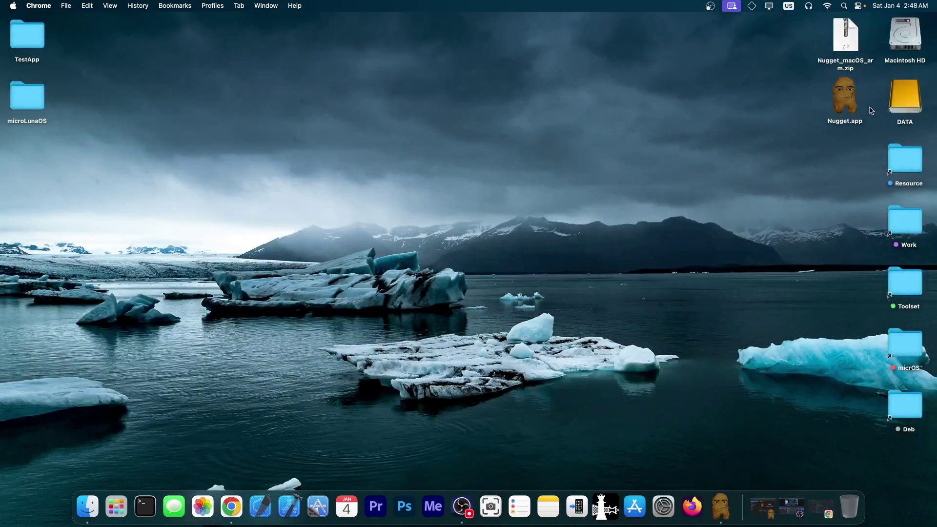
# - Launch Nugget.app from the desktop and go to its Mobile Gestalt tweaks
pyautogui.click(839, 97)
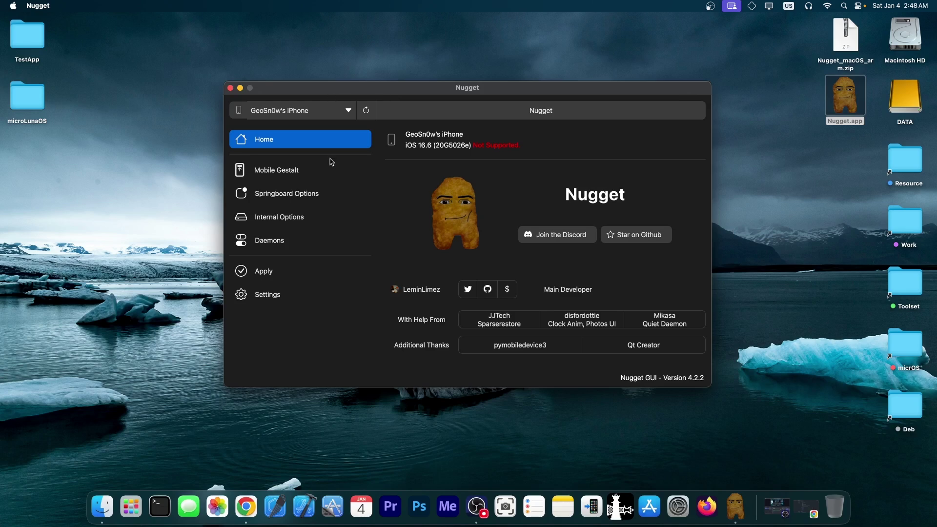
pyautogui.click(269, 172)
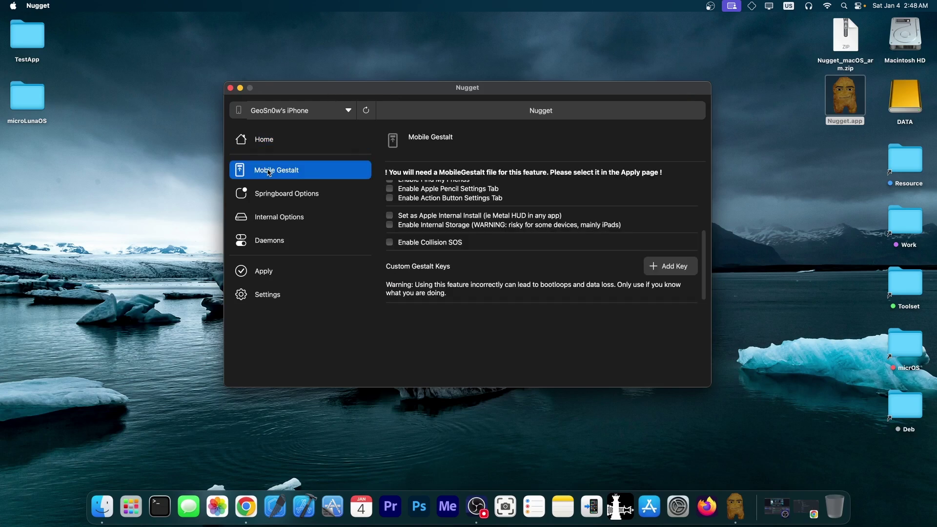
pyautogui.scroll(5, 469, 232)
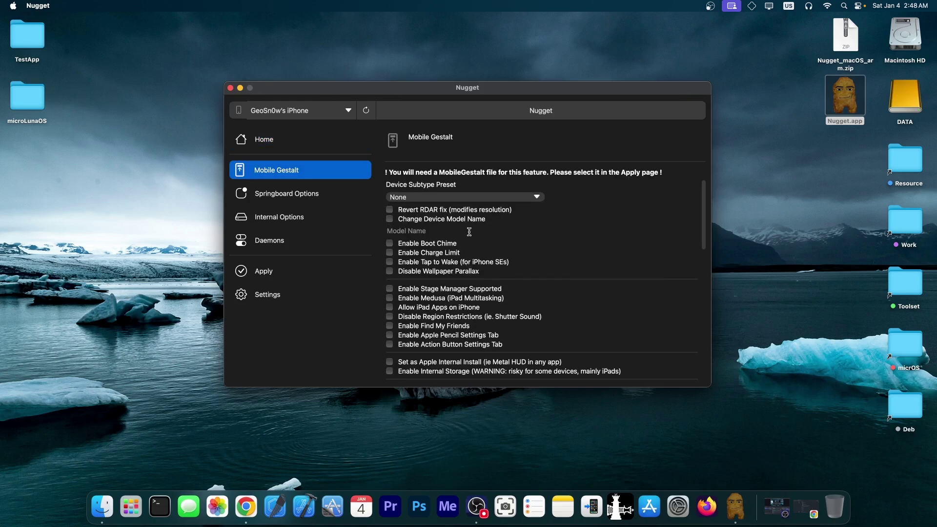
# - Check the Device Subtype Preset choices, keep it at None, and scroll the tweak list
pyautogui.click(452, 197)
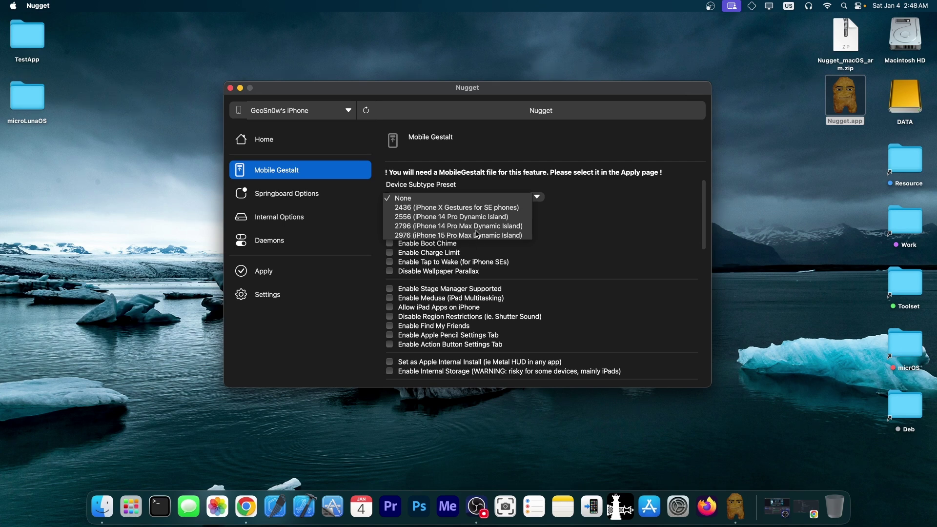
pyautogui.press('Escape')
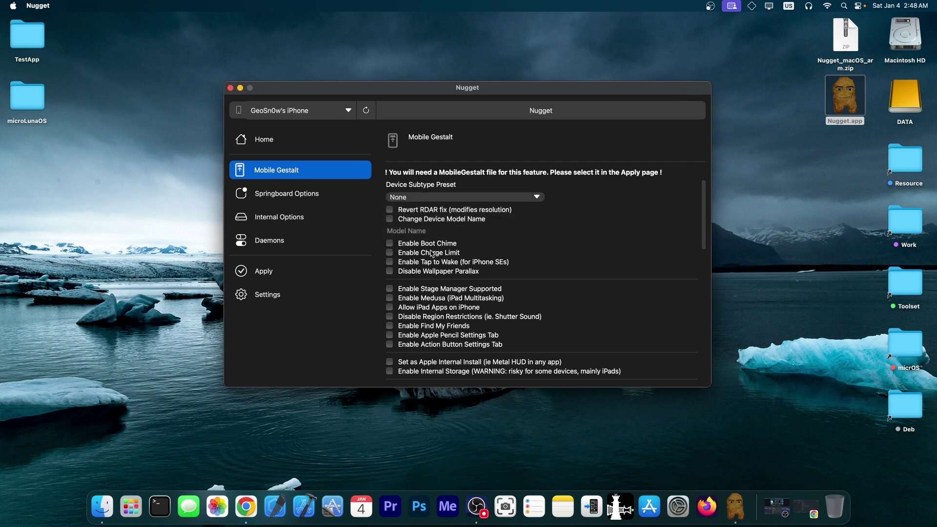
pyautogui.scroll(-3, 507, 267)
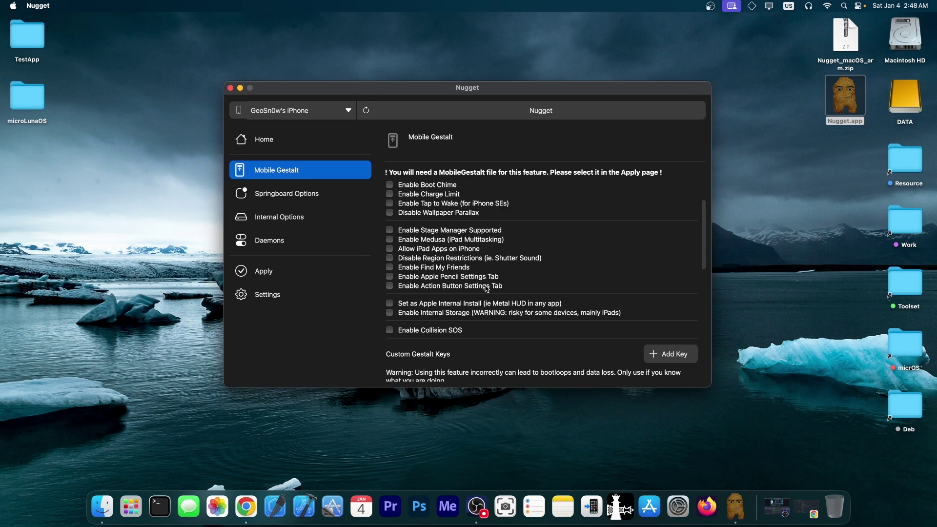
pyautogui.scroll(-3, 487, 288)
# - Step through Nugget's Springboard Options, Internal Options and Daemons pages in turn
pyautogui.click(303, 200)
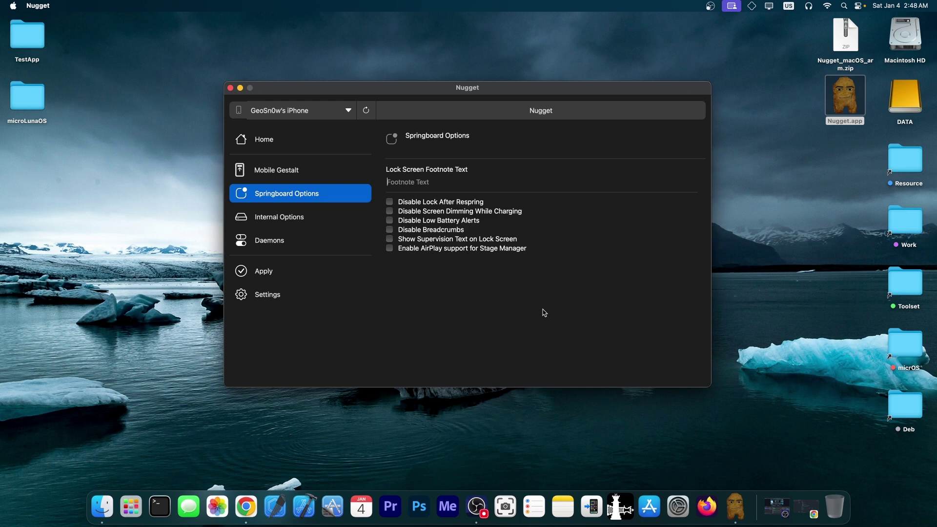
pyautogui.click(295, 212)
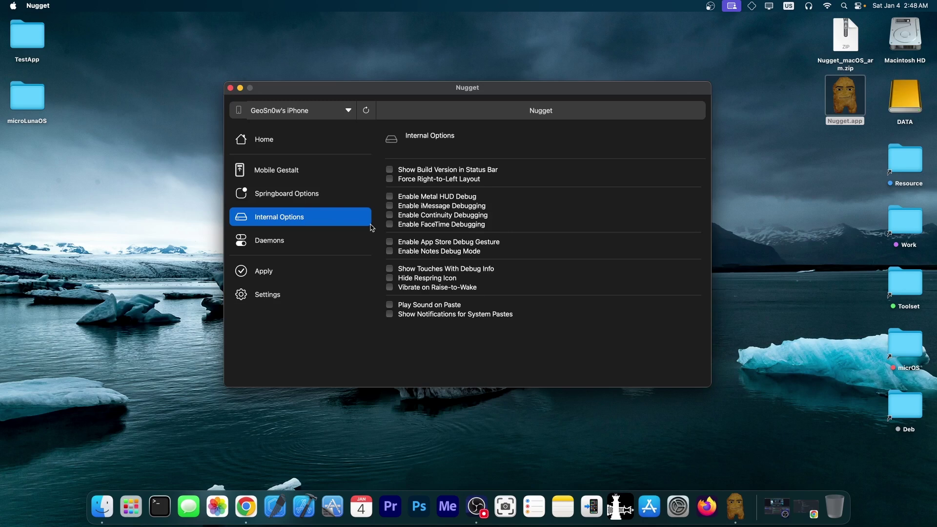
pyautogui.click(343, 238)
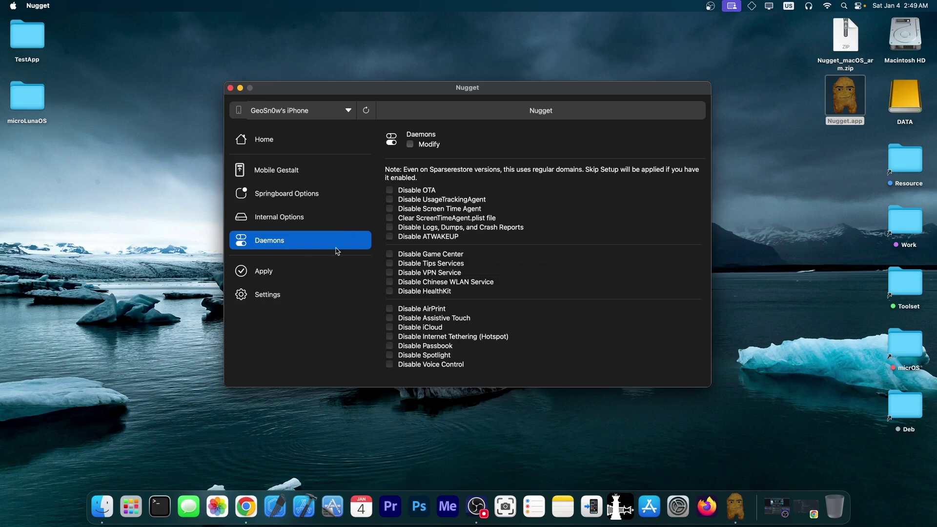
# - Show Nugget's Apply page, with gestalt file location None and status Ready
pyautogui.click(280, 276)
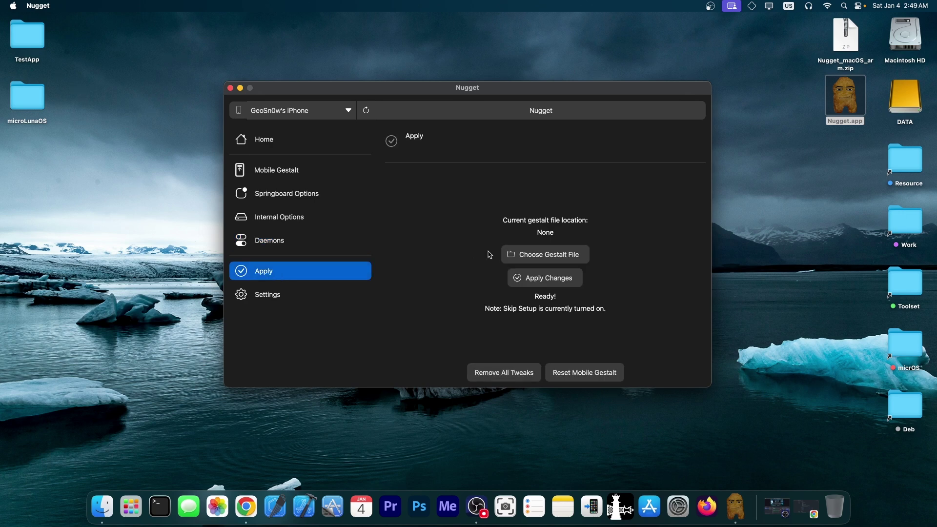
# - Bring Chrome forward and read the misakaX article, enlarging and closing its screenshot
pyautogui.click(239, 498)
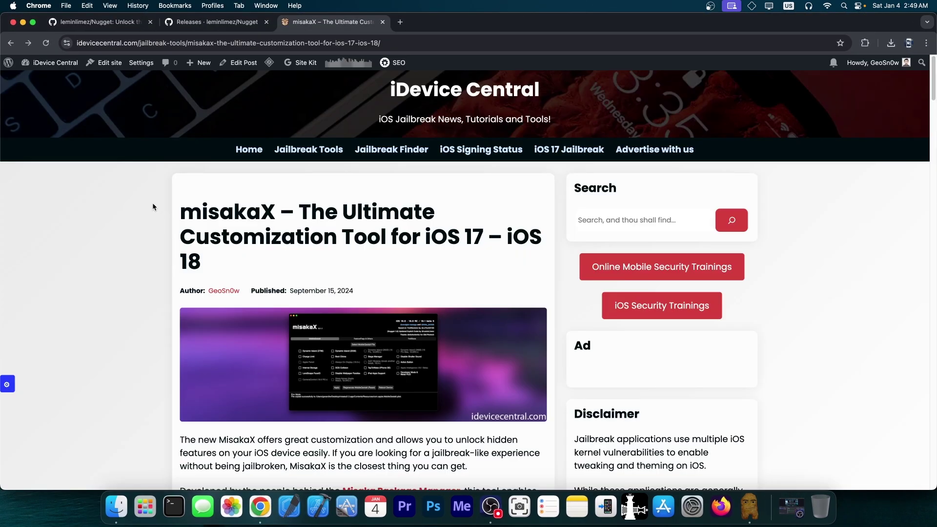
pyautogui.scroll(-5, 253, 201)
pyautogui.scroll(5, 255, 197)
pyautogui.scroll(-5, 384, 222)
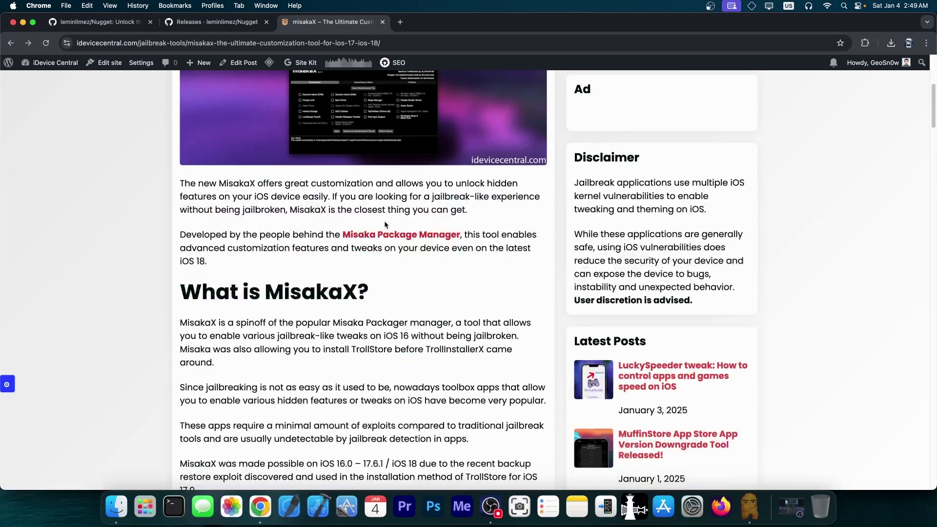
pyautogui.scroll(-10, 384, 223)
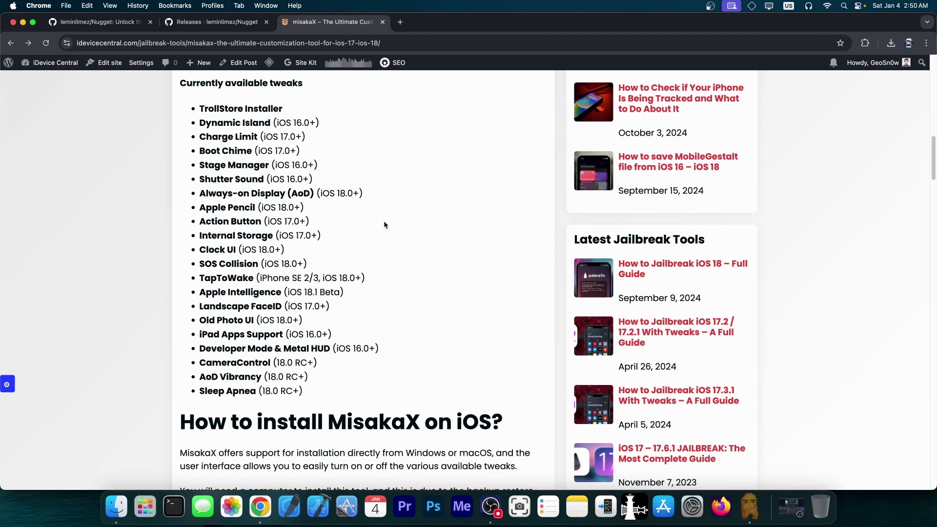
pyautogui.scroll(-9, 383, 220)
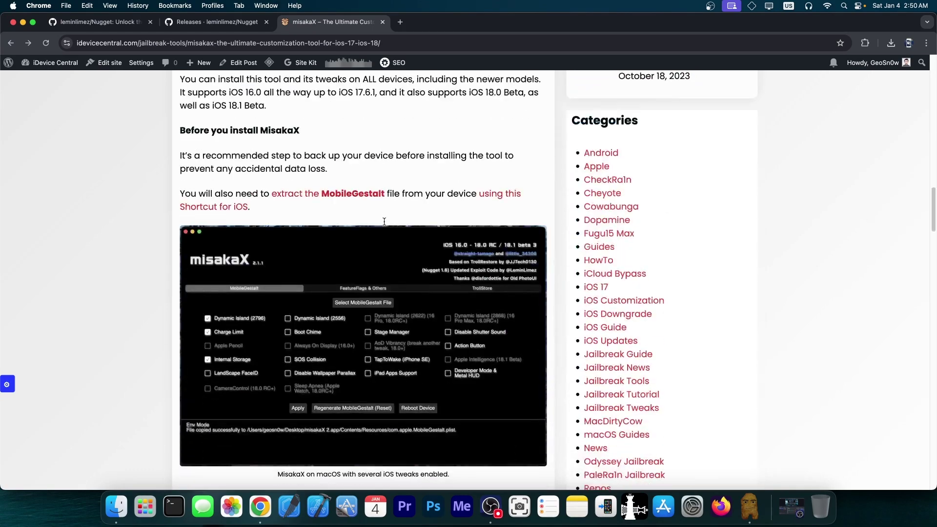
pyautogui.click(301, 332)
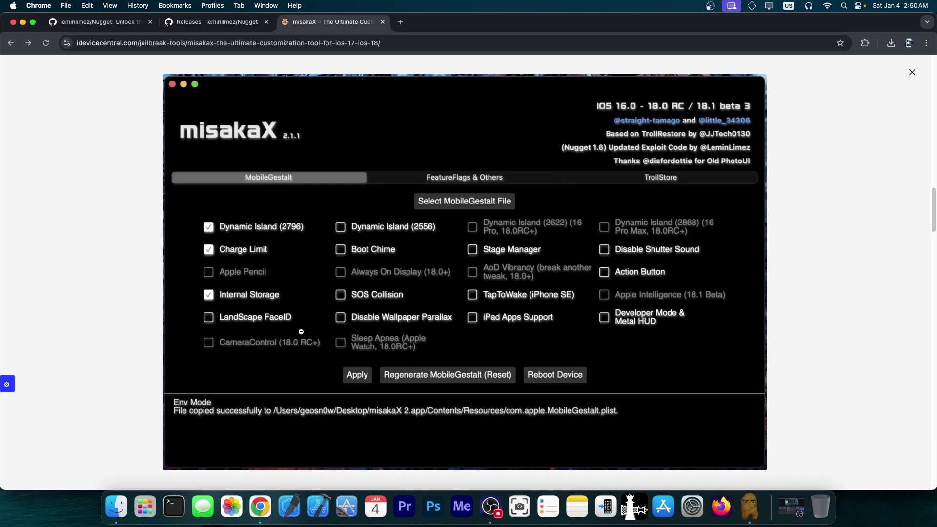
pyautogui.click(301, 332)
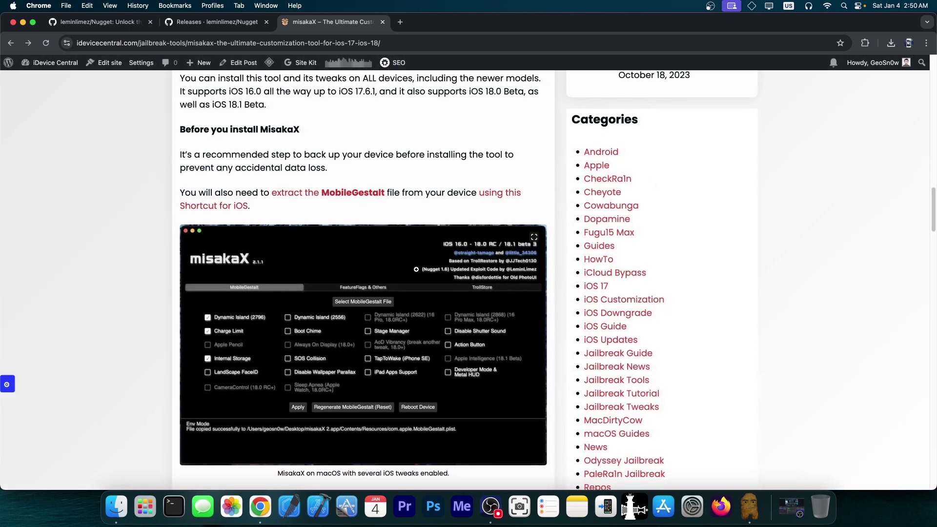
pyautogui.scroll(2, 287, 209)
# - Follow the link to the iDevice Central guide on extracting the MobileGestalt file and scroll it
pyautogui.click(304, 219)
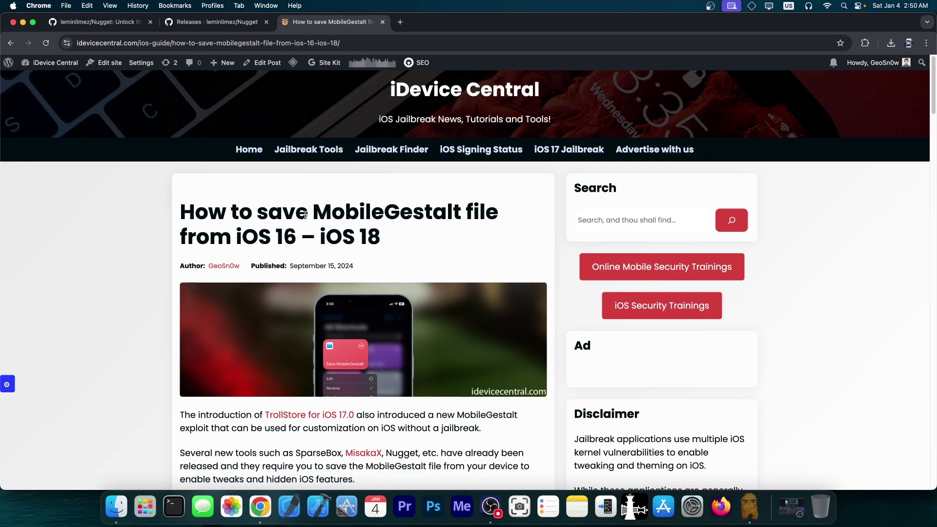
pyautogui.scroll(-15, 304, 214)
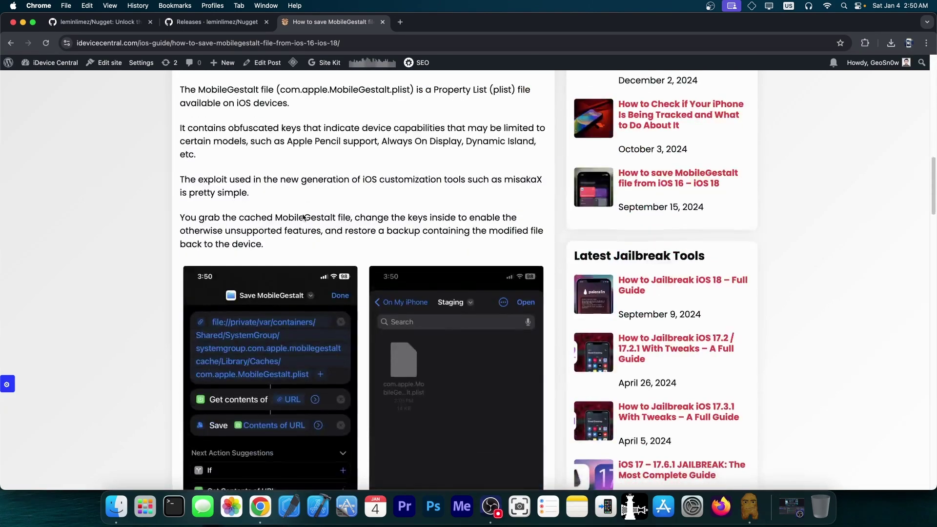
pyautogui.scroll(-12, 303, 217)
# - Minimise Chrome with Cmd+M, then close the Nugget window to quit it
pyautogui.press('super+m')
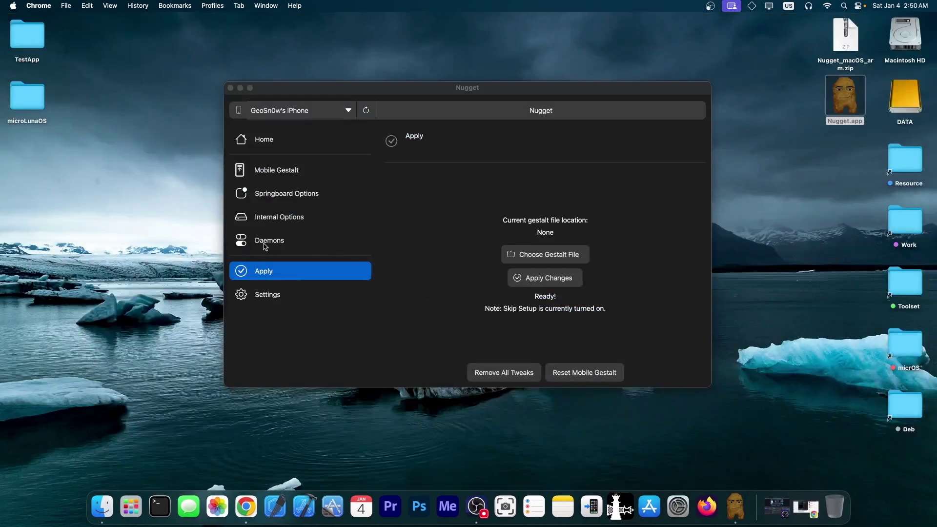
pyautogui.click(230, 88)
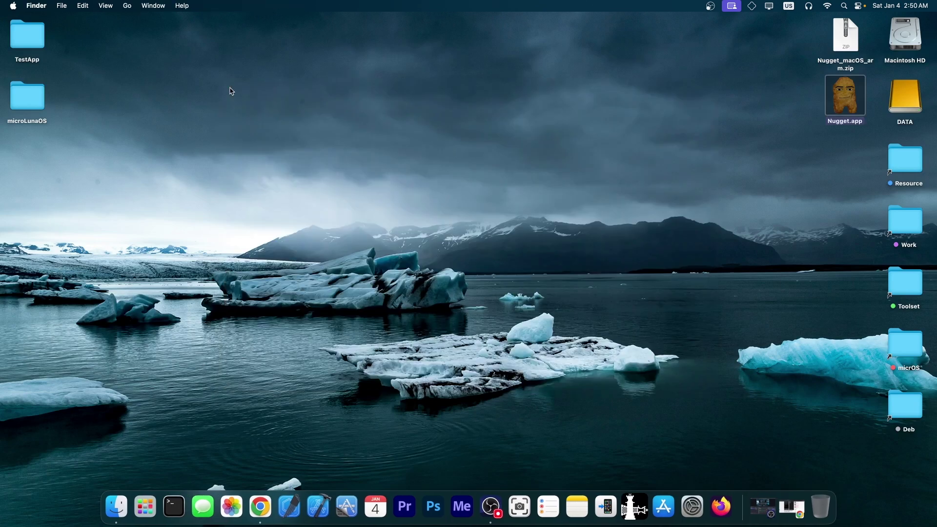